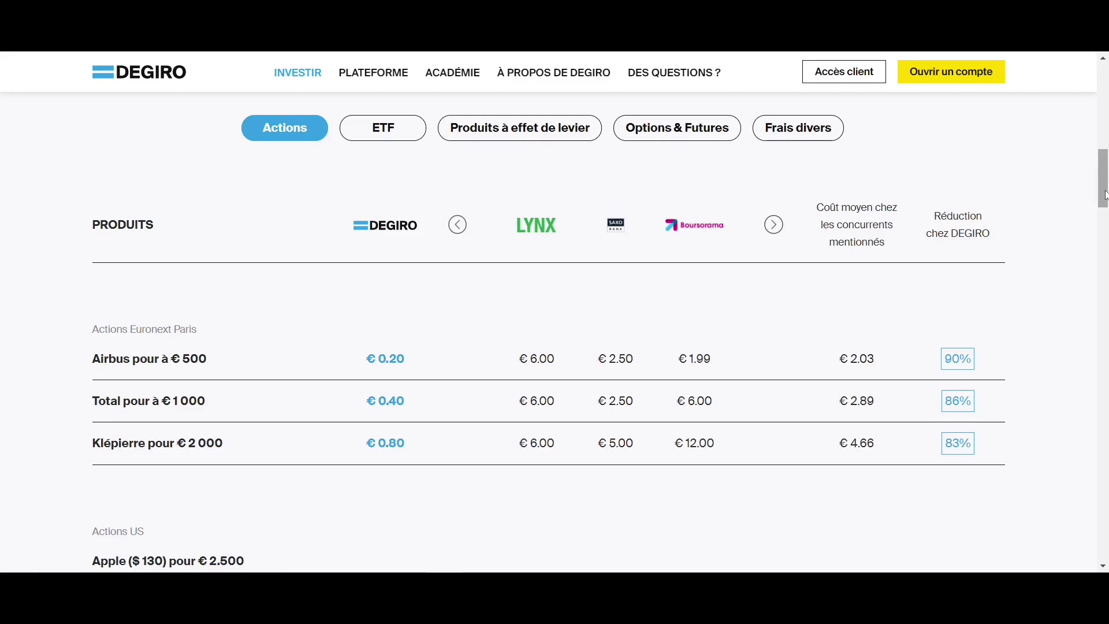
pyautogui.moveTo(1104, 195); pyautogui.dragTo(1100, 109)
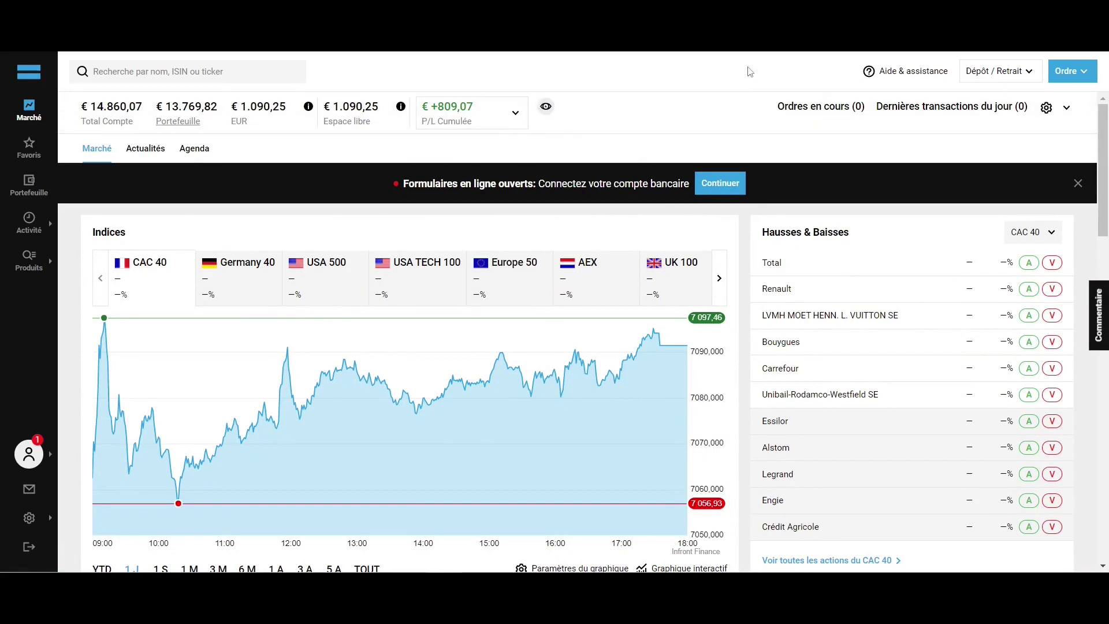
# - Show the available deposit and withdrawal options, and close them again
pyautogui.click(934, 79)
pyautogui.click(988, 75)
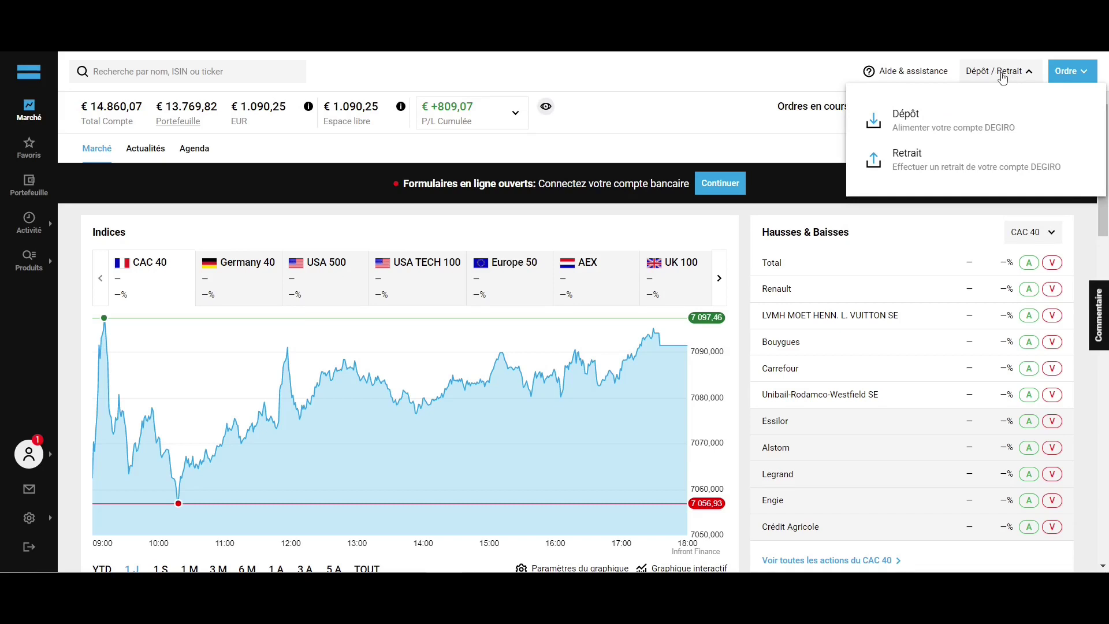
pyautogui.click(1002, 77)
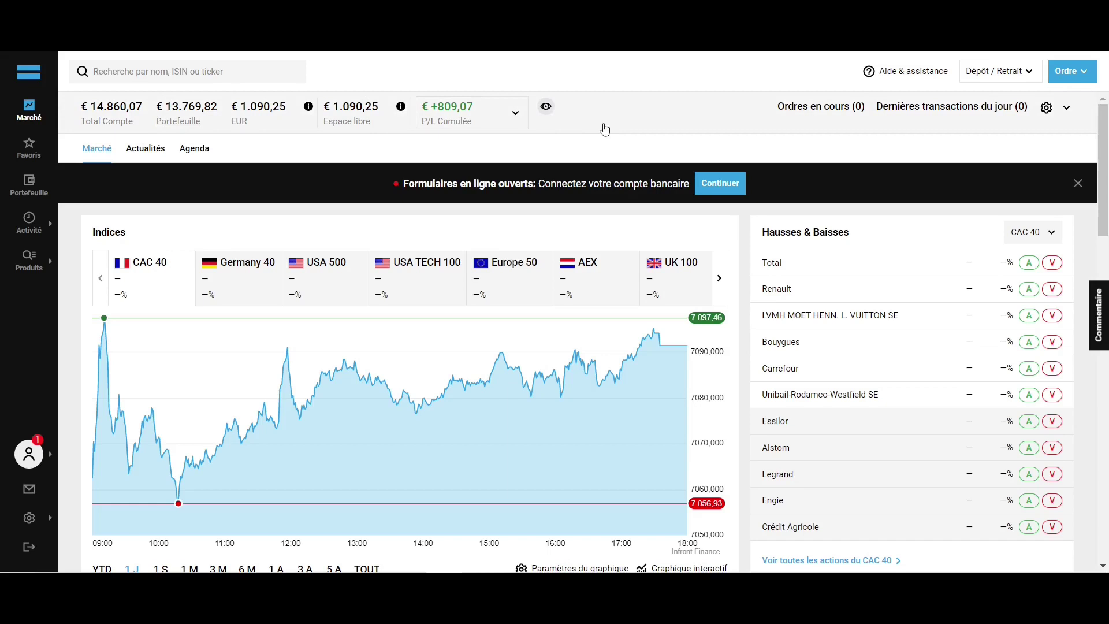
# - Look through the market overview's latest news, financial agenda, currencies and futures
pyautogui.scroll(-5, 740, 234)
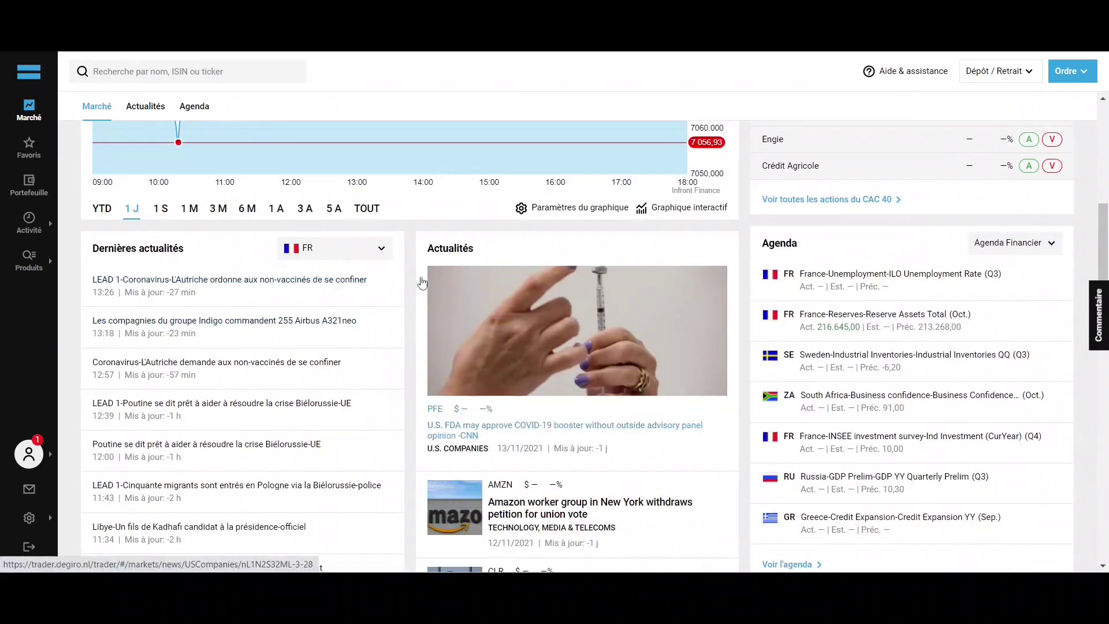
pyautogui.scroll(-4, 401, 285)
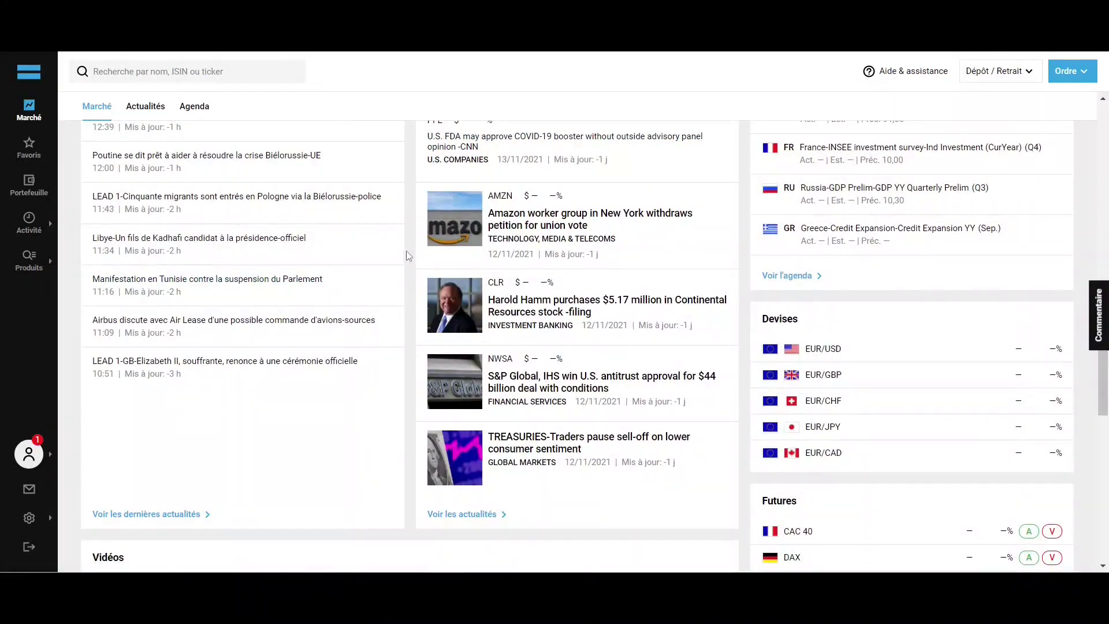
pyautogui.click(29, 109)
# - Open the favourites list and look through its products down to the end
pyautogui.click(29, 148)
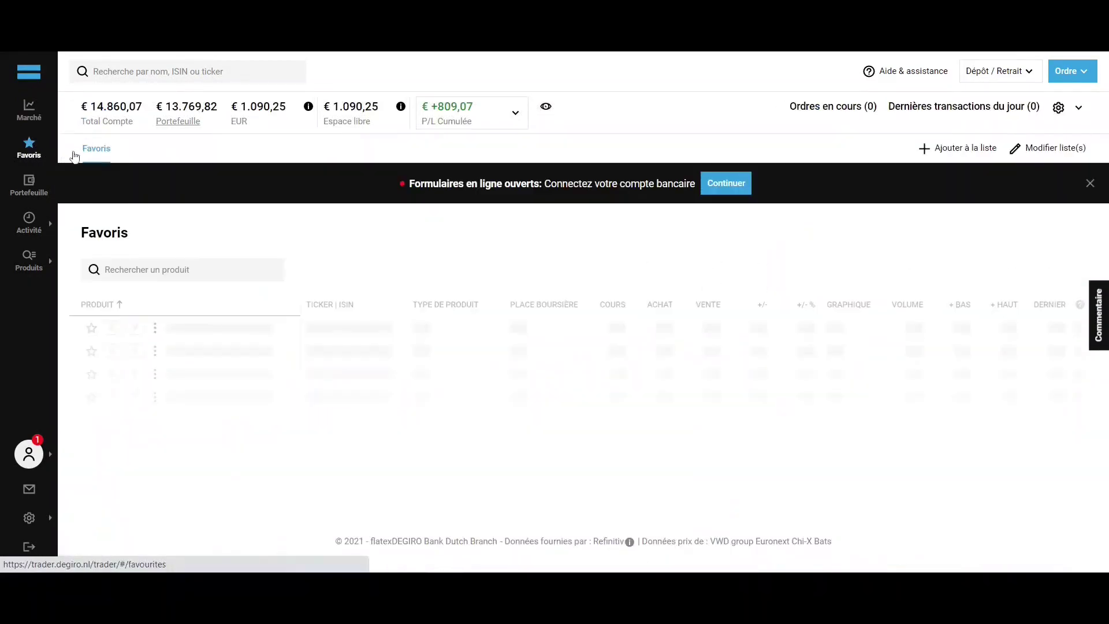
pyautogui.scroll(-3, 319, 226)
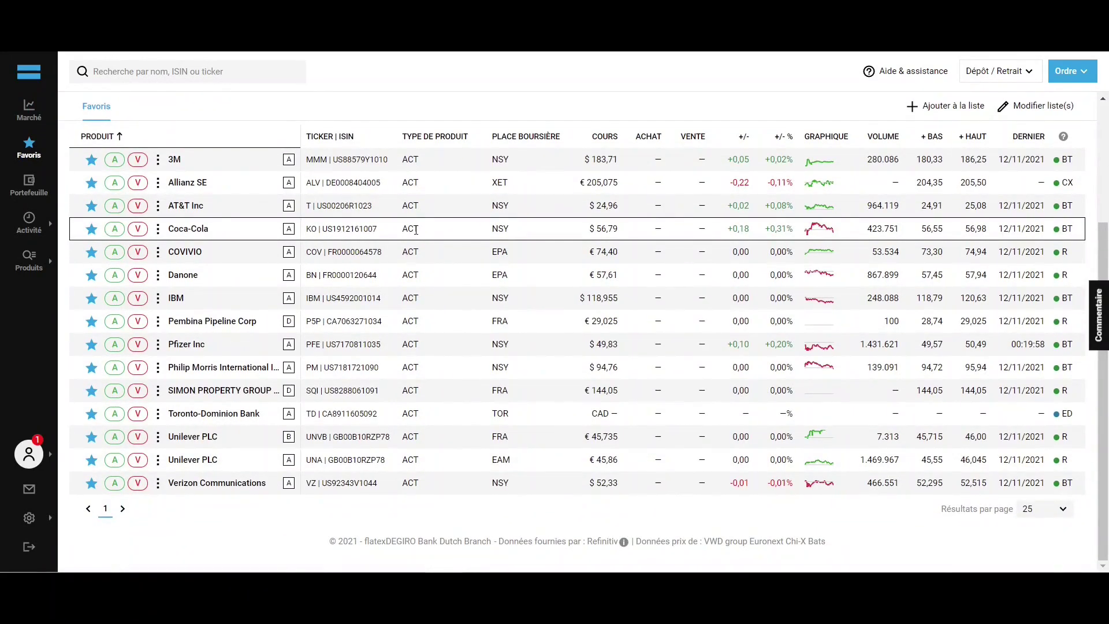
pyautogui.scroll(3, 415, 230)
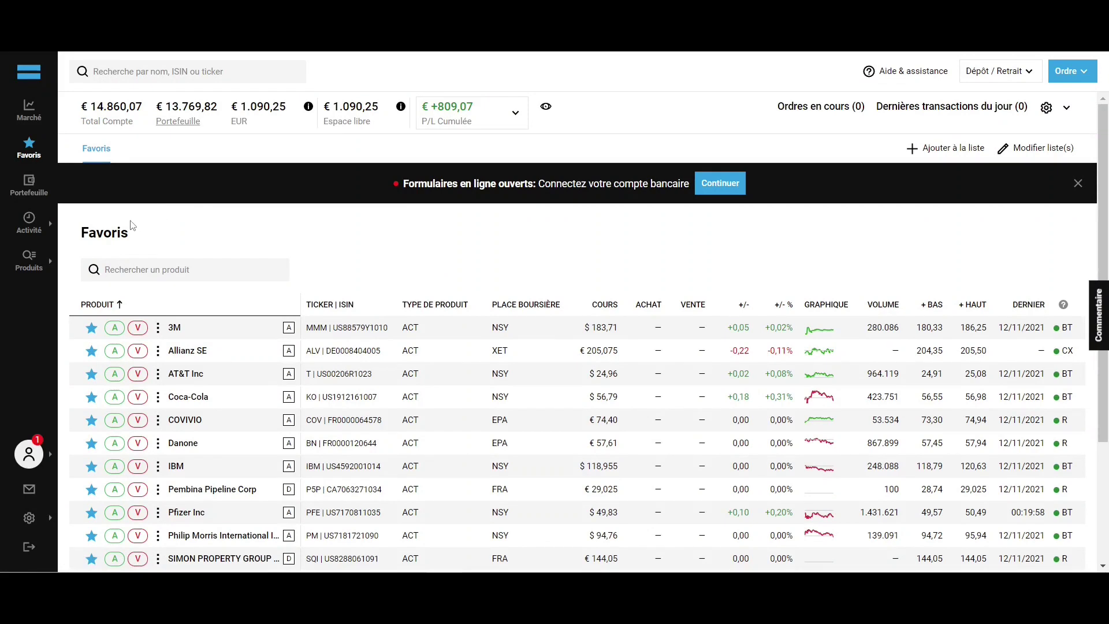
# - Display all stocks listed for France from the product catalogue
pyautogui.click(25, 266)
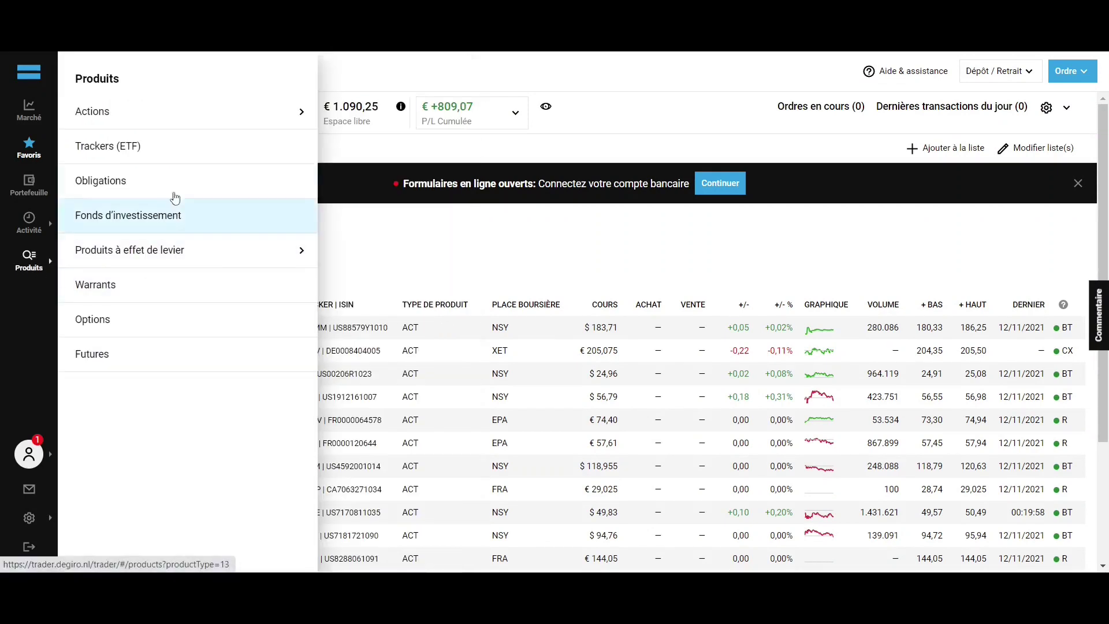
pyautogui.moveTo(197, 110)
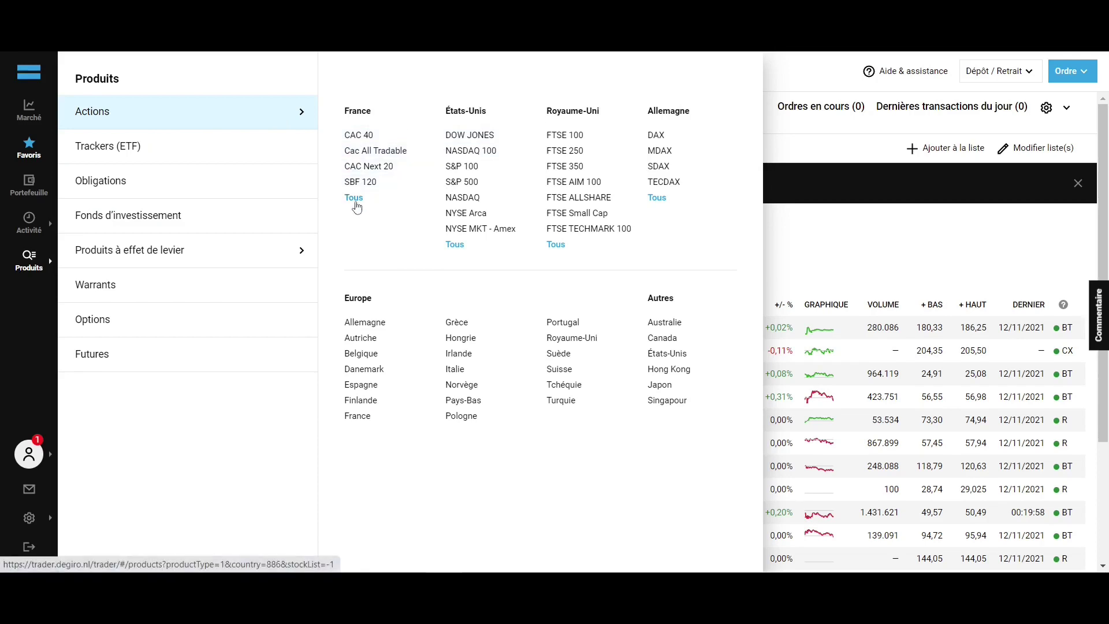
pyautogui.click(356, 206)
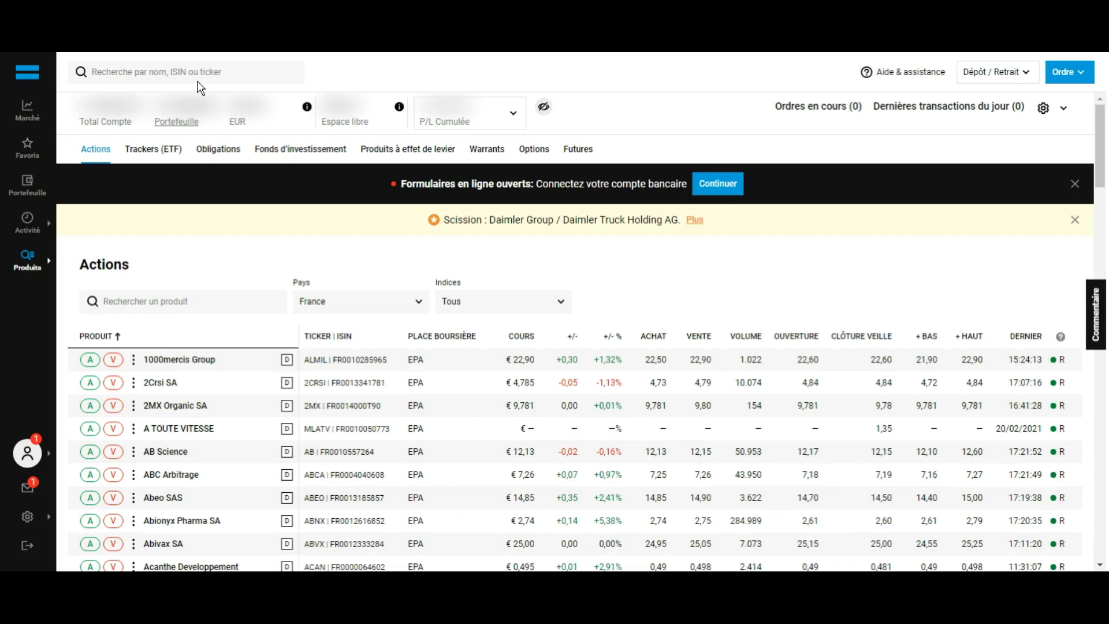
# - Search for "Sword Group" and open the product page of its EPA listing in EUR
pyautogui.click(199, 80)
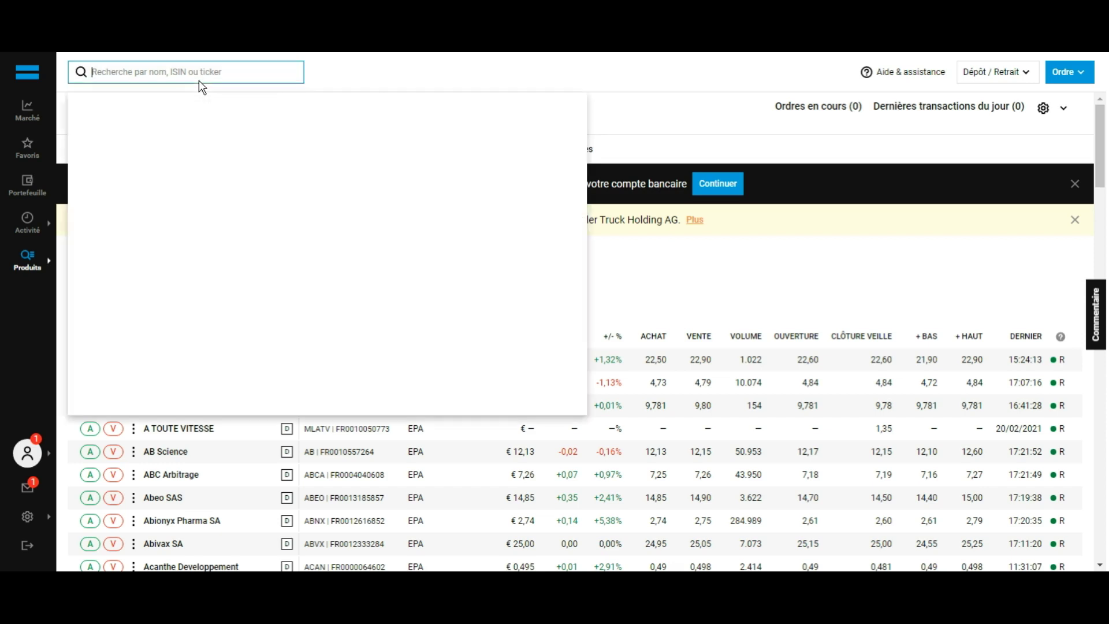
pyautogui.write('Sword Group')
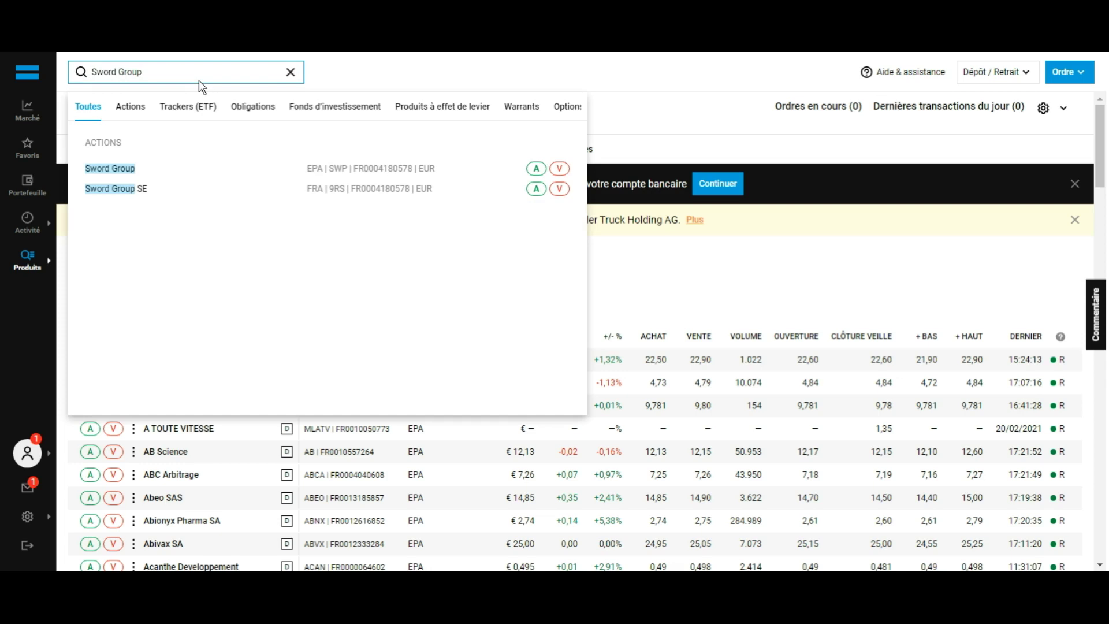
pyautogui.click(171, 177)
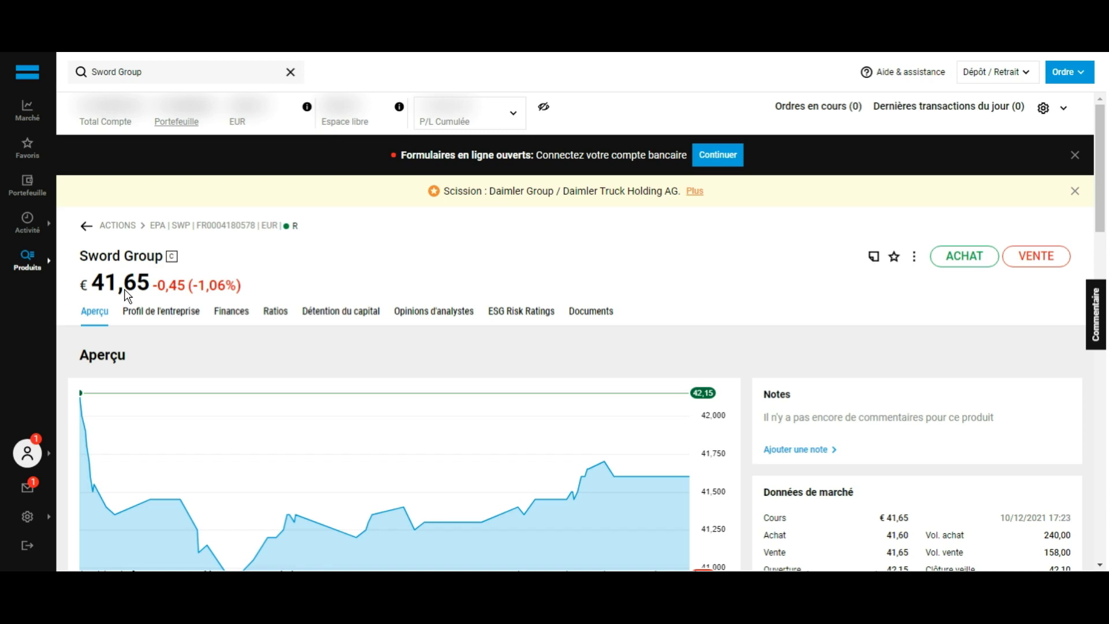
# - Examine Sword Group's price chart, news, market data and finances, and return to its overview
pyautogui.scroll(-2, 124, 289)
pyautogui.scroll(-5, 123, 289)
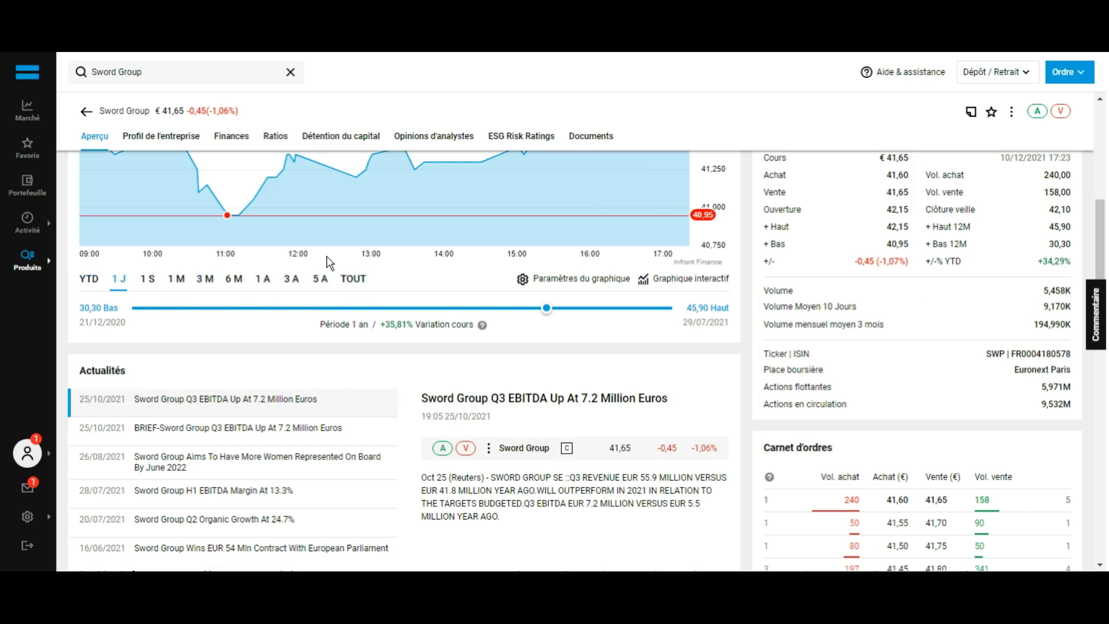
pyautogui.scroll(5, 327, 257)
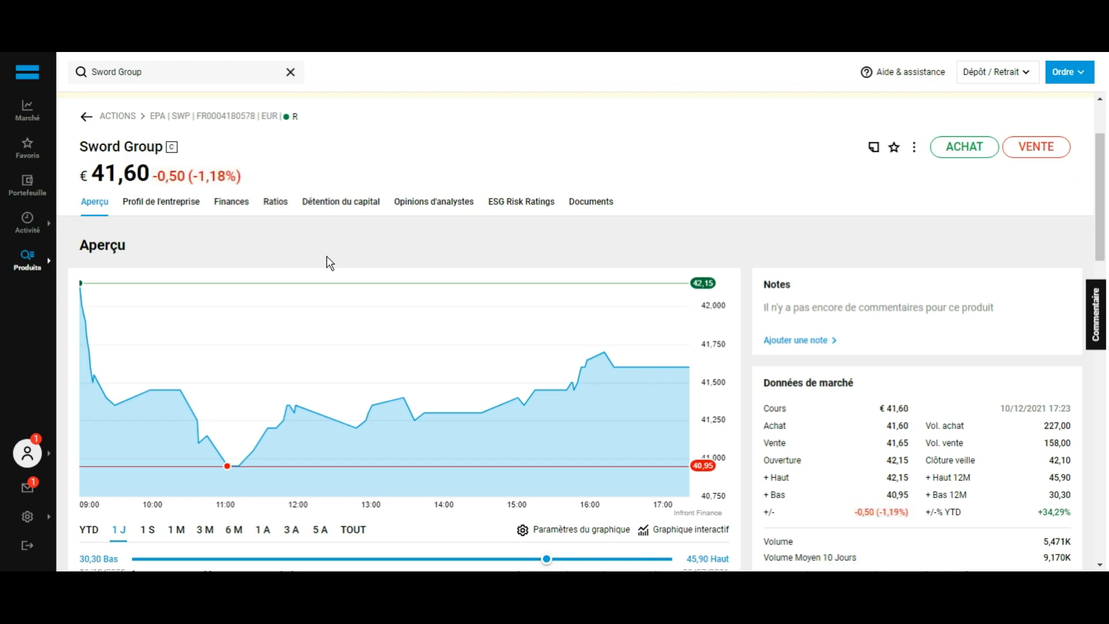
pyautogui.click(237, 211)
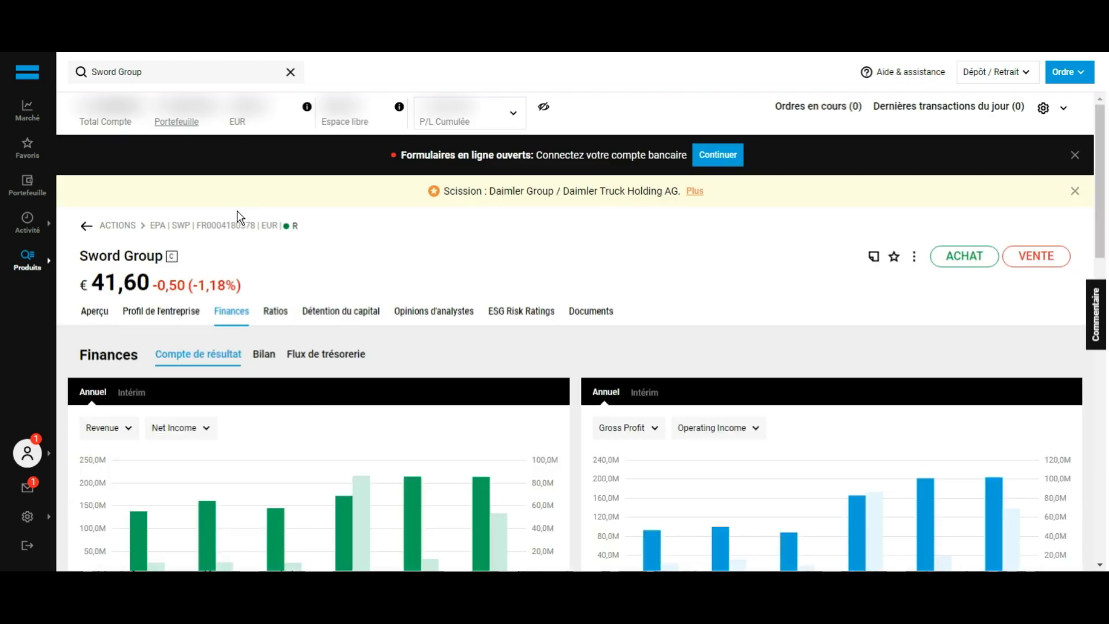
pyautogui.click(101, 318)
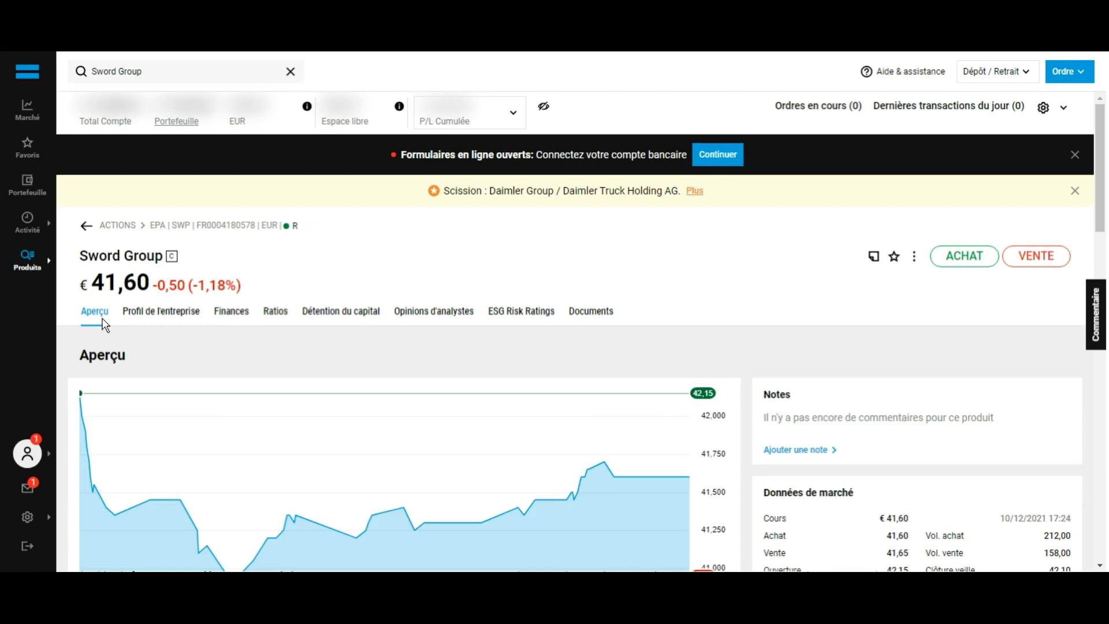
# - Fill in a market buy order for Sword Group with quantity 1, and close the order form without submitting it
pyautogui.click(978, 264)
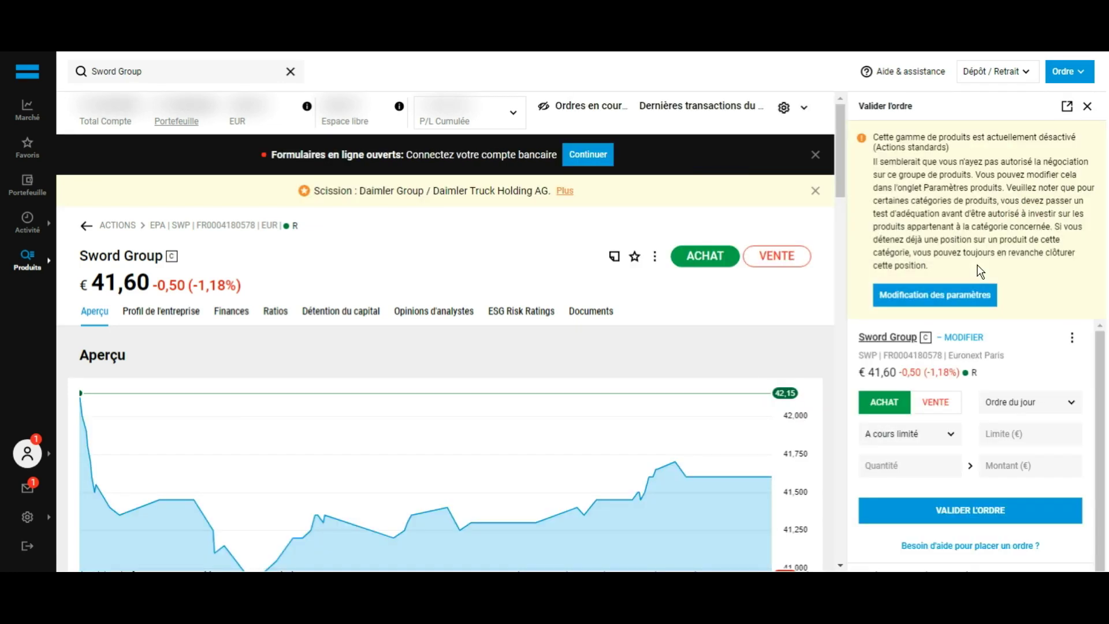
pyautogui.click(911, 438)
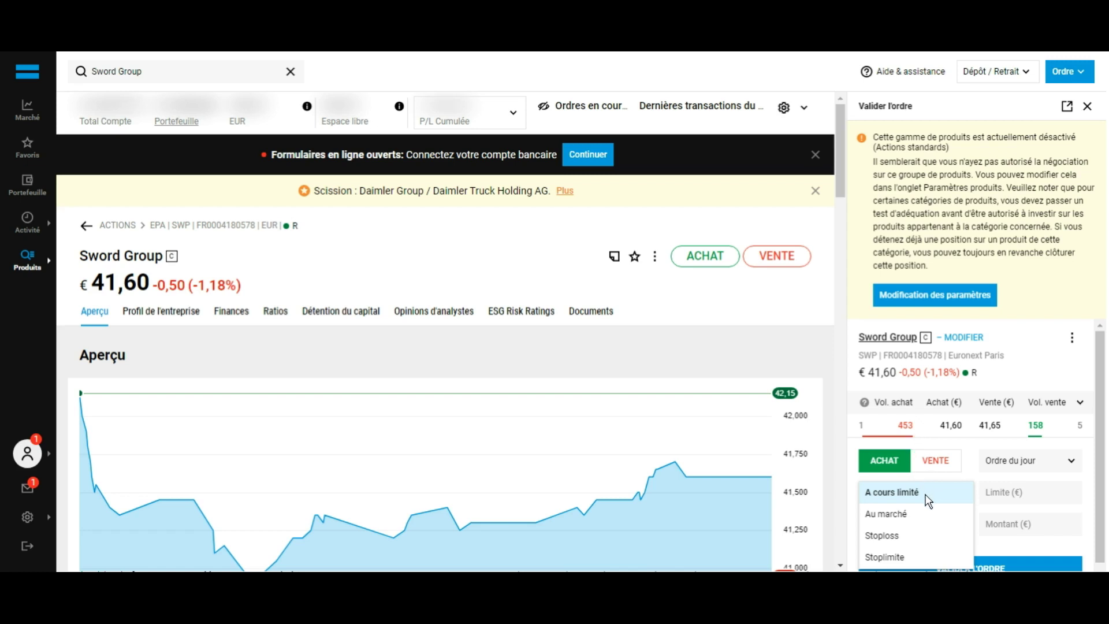
pyautogui.click(935, 519)
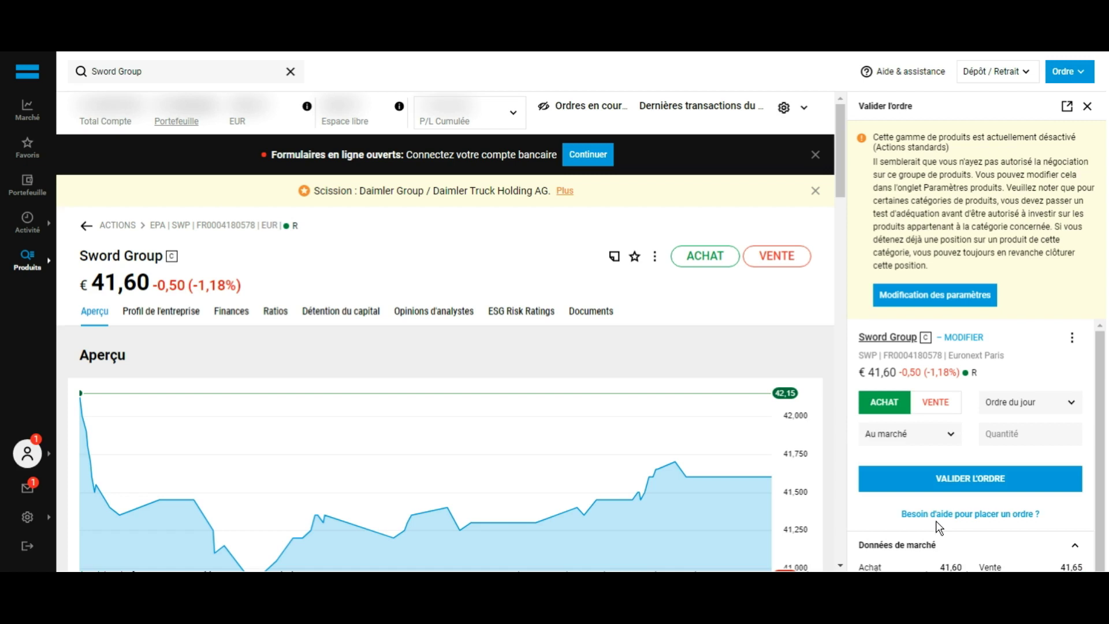
pyautogui.click(1034, 439)
pyautogui.write('1')
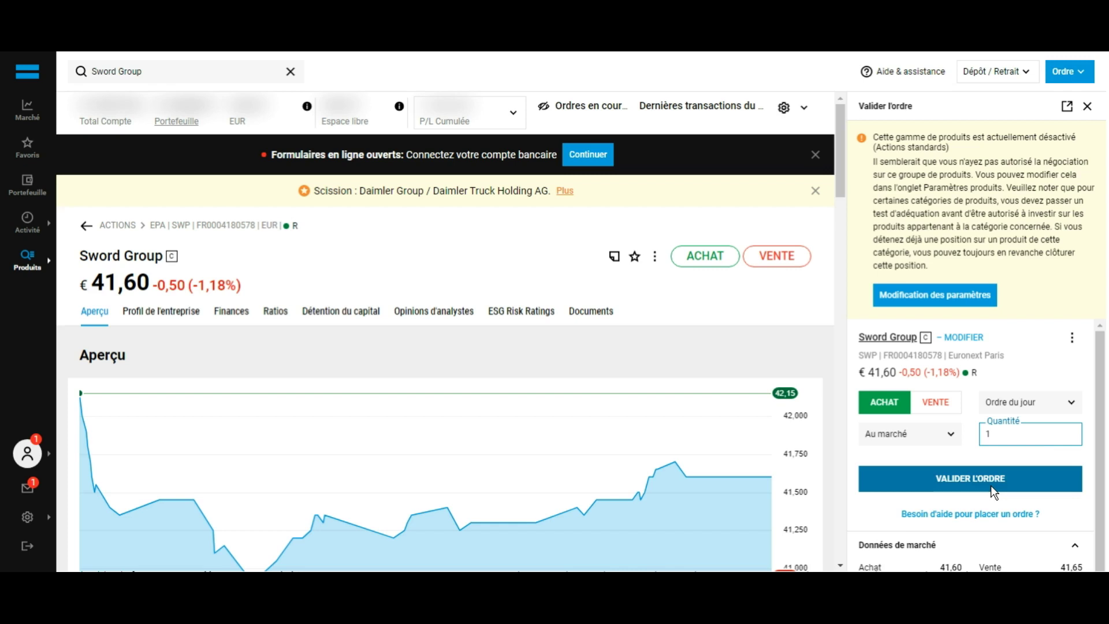
pyautogui.click(1086, 106)
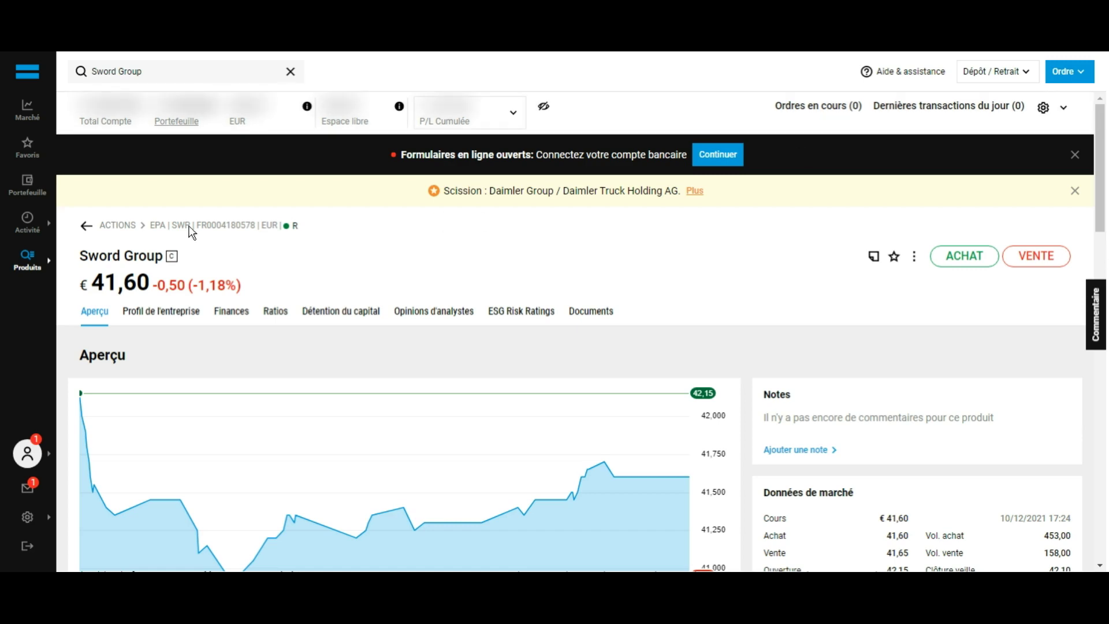
# - Open the portfolio, review the open positions and upcoming dividends, and return to the first positions
pyautogui.click(32, 188)
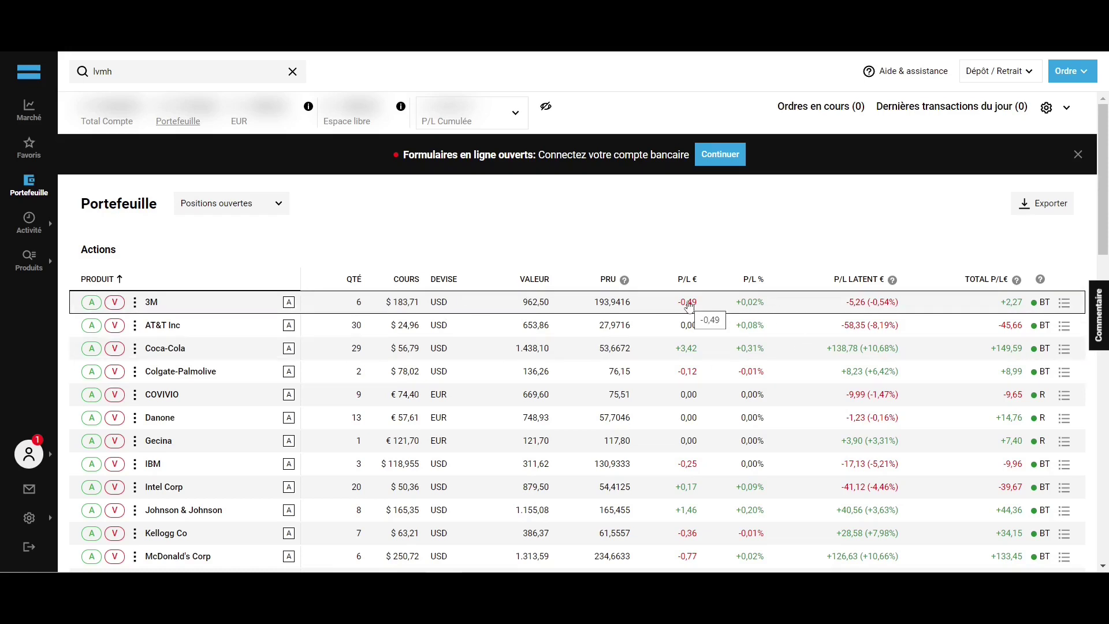
pyautogui.scroll(-10, 751, 286)
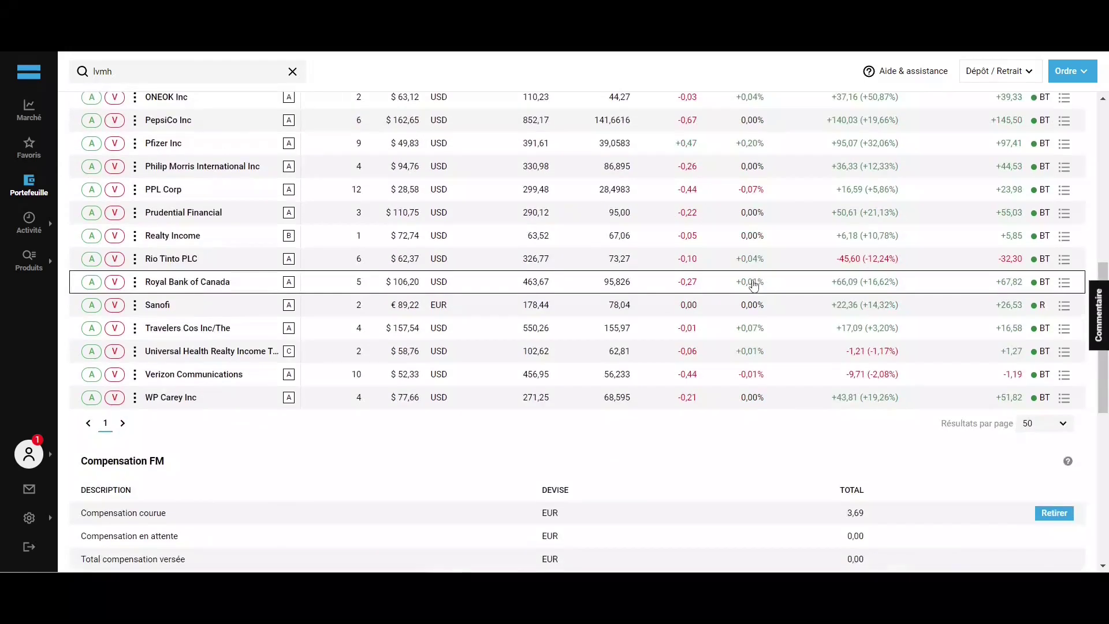
pyautogui.scroll(-8, 754, 284)
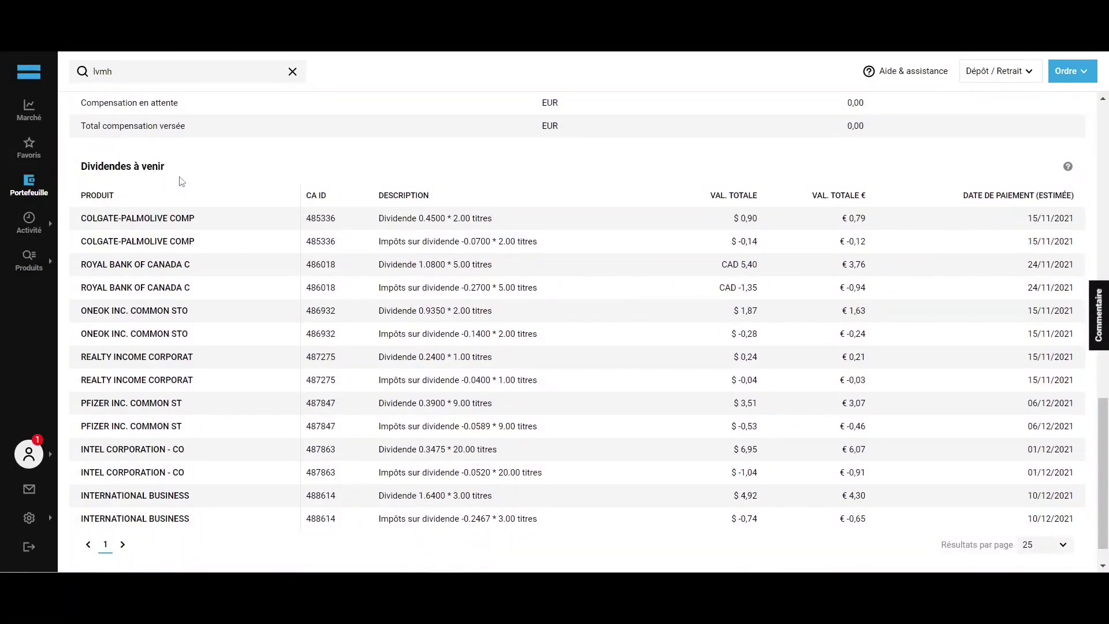
pyautogui.press('Home')
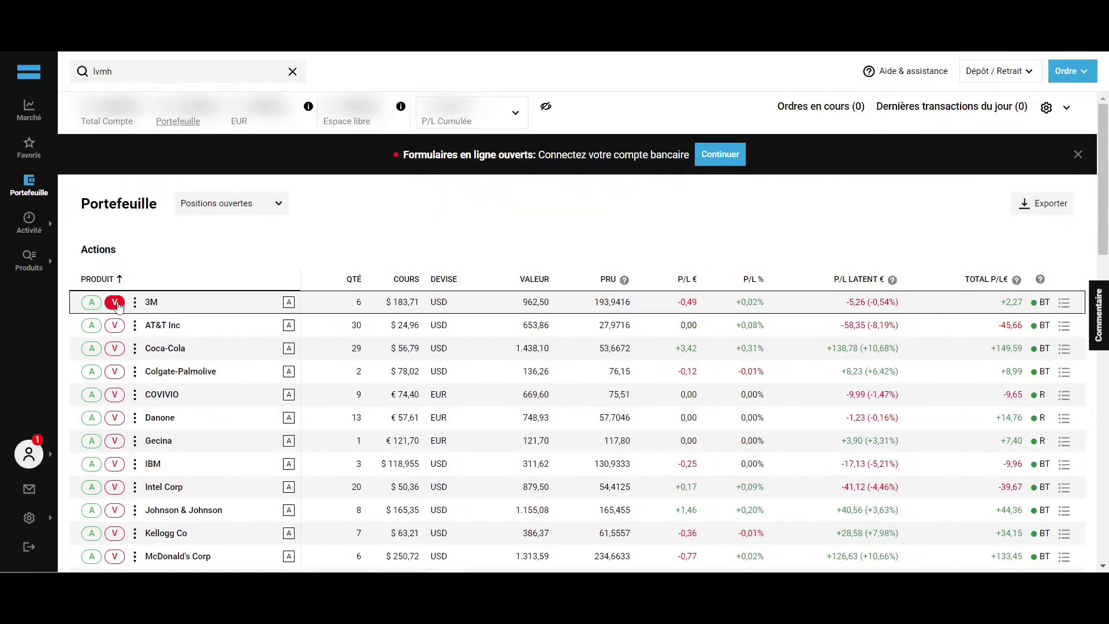
# - Prepare a sell order for the 3M position with order type Au marché and quantity 1
pyautogui.click(116, 303)
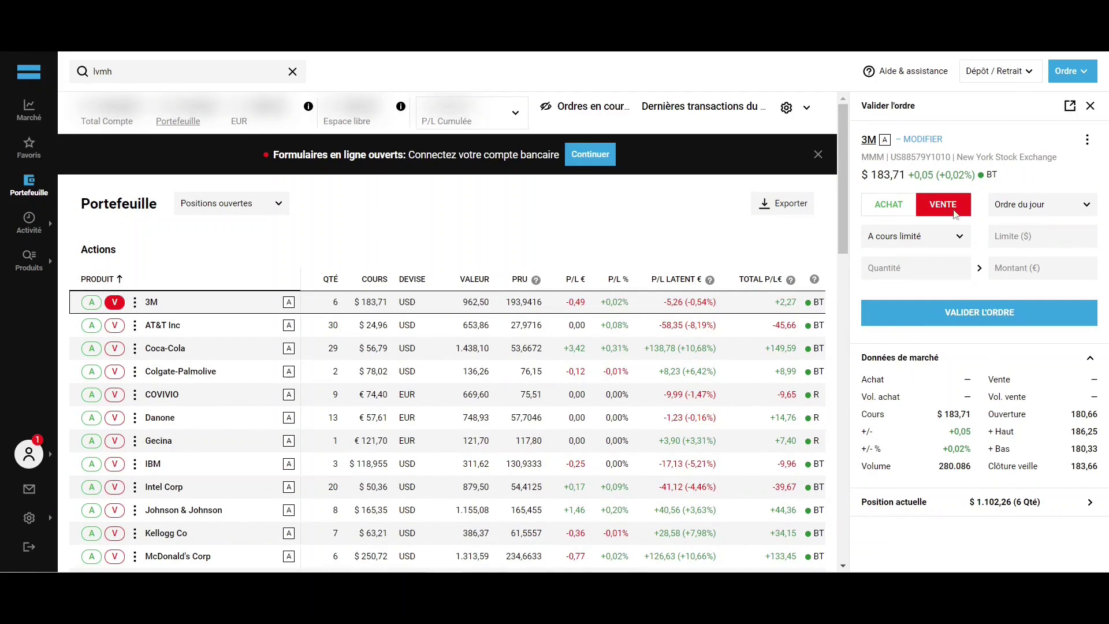
pyautogui.click(945, 241)
pyautogui.click(930, 284)
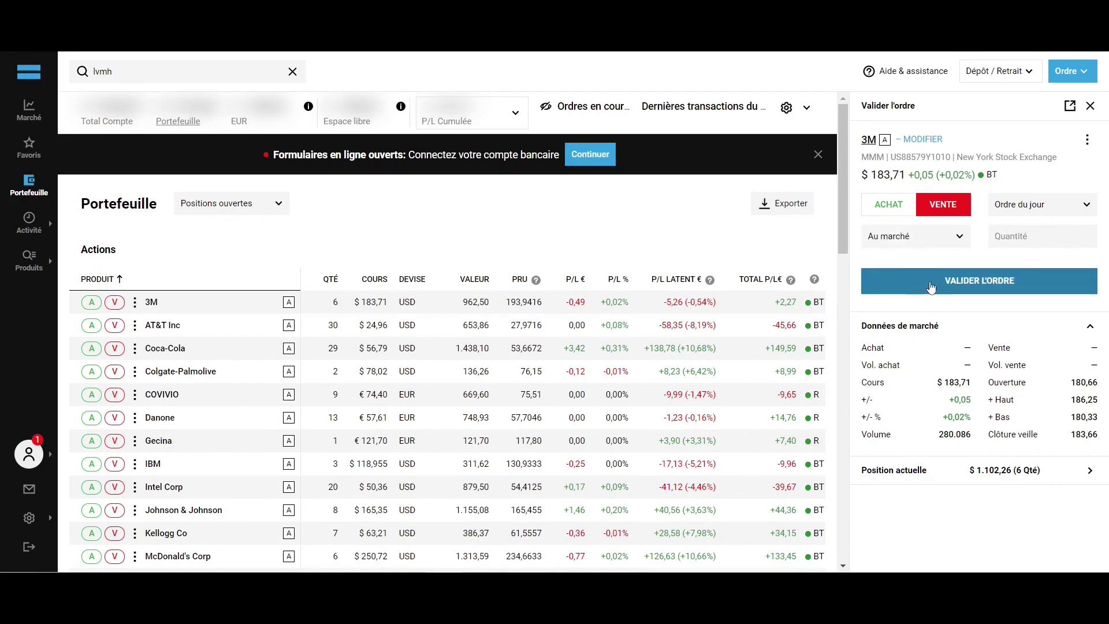
pyautogui.click(1018, 236)
pyautogui.write('1')
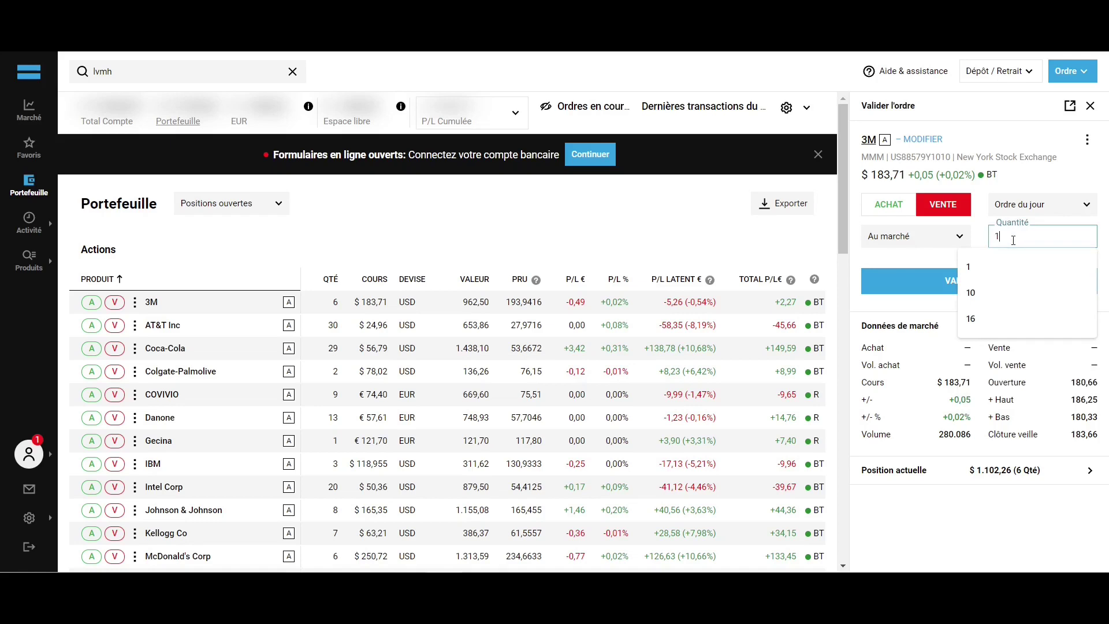
pyautogui.press('Tab')
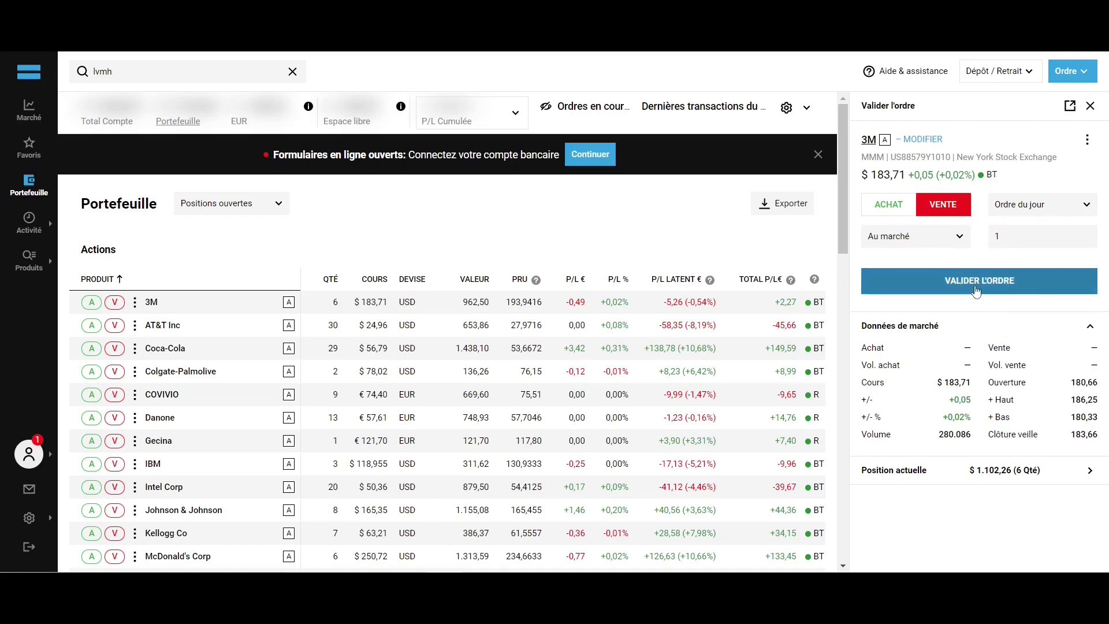